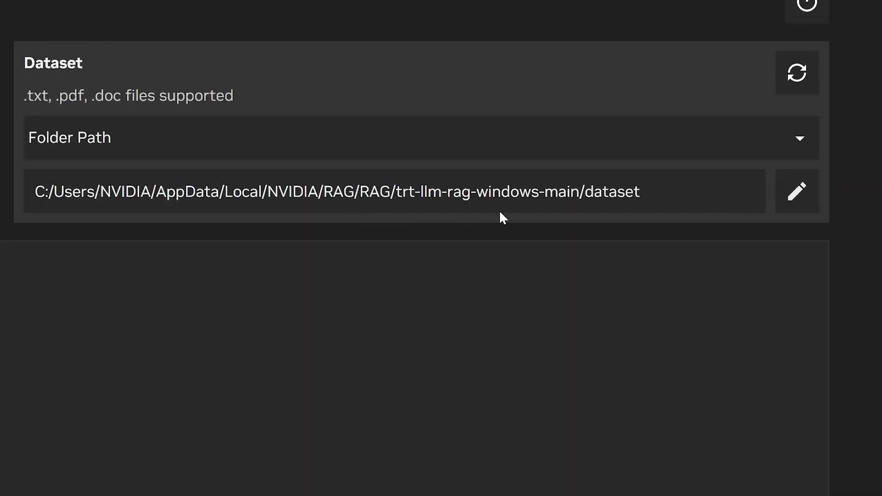
Ask the chatbot "When does my new job start?" against the dataset folder and open the AI model choices.
click(782, 198)
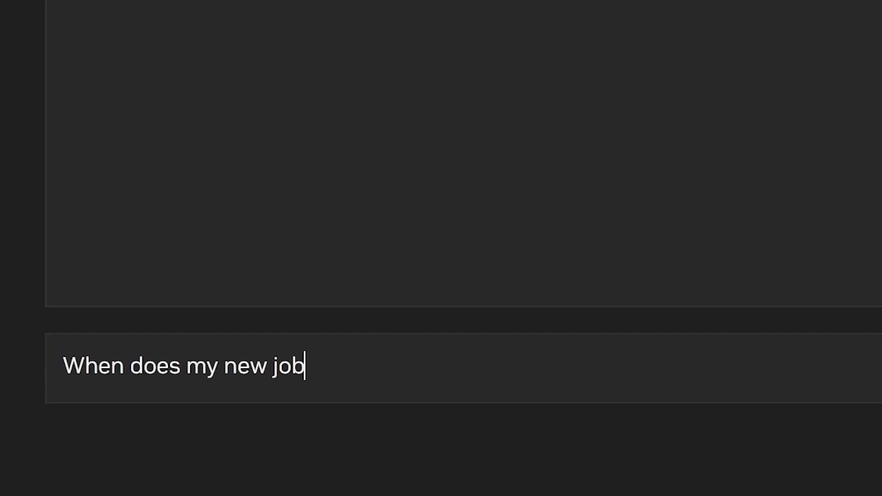
text(start?)
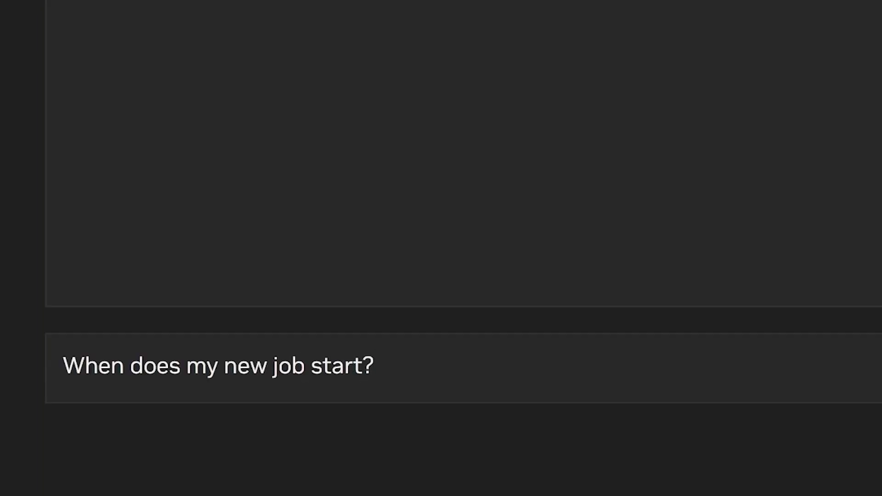
key(Return)
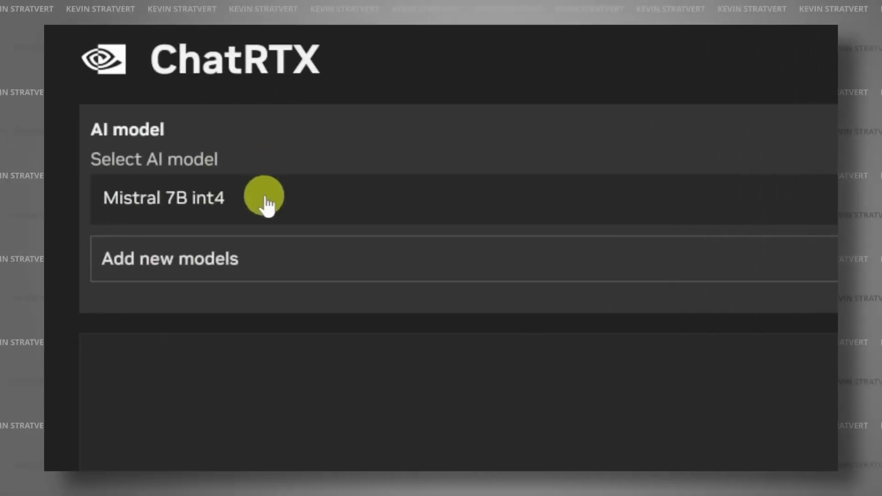
click(262, 197)
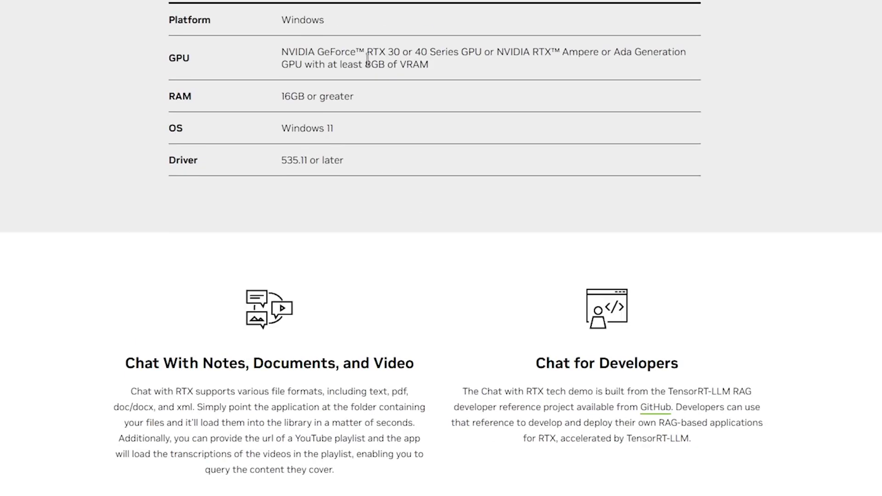
Review the Chat with RTX system requirements for platform, RAM, operating system, driver, supported GPUs and VRAM.
double_click(320, 22)
drag(279, 97, 358, 97)
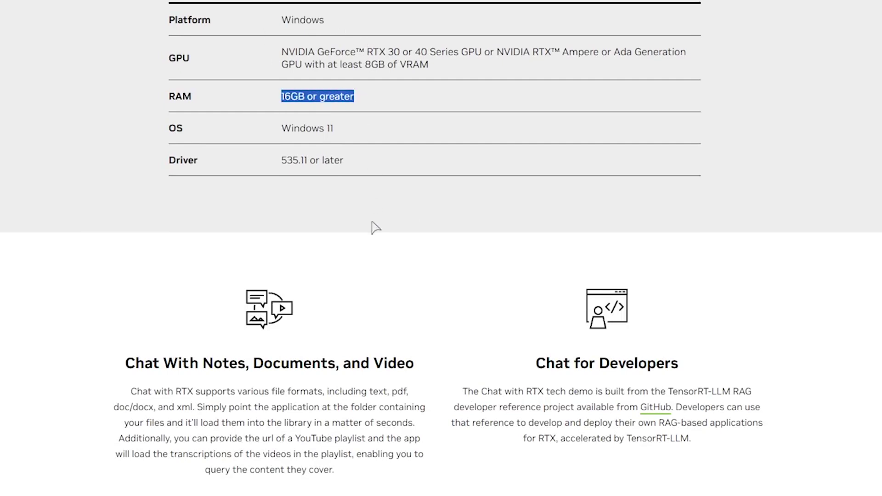
drag(360, 134, 266, 132)
drag(278, 162, 353, 187)
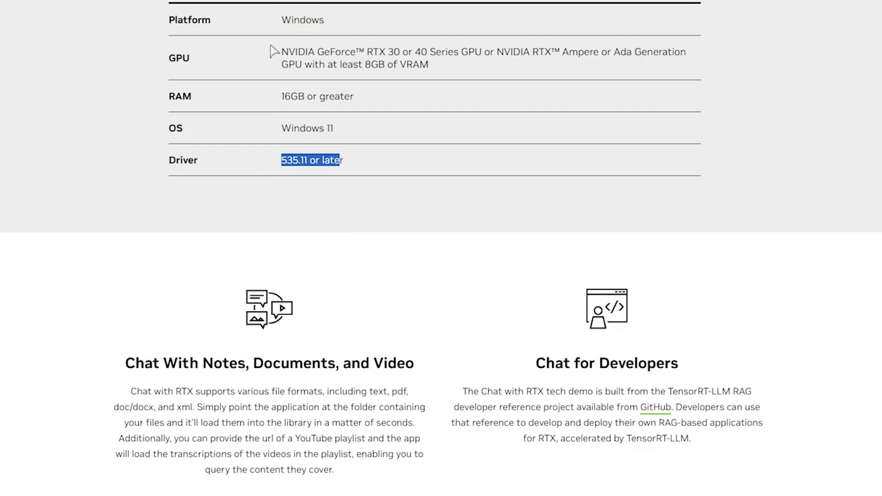
drag(274, 53, 376, 52)
drag(386, 52, 390, 50)
double_click(421, 51)
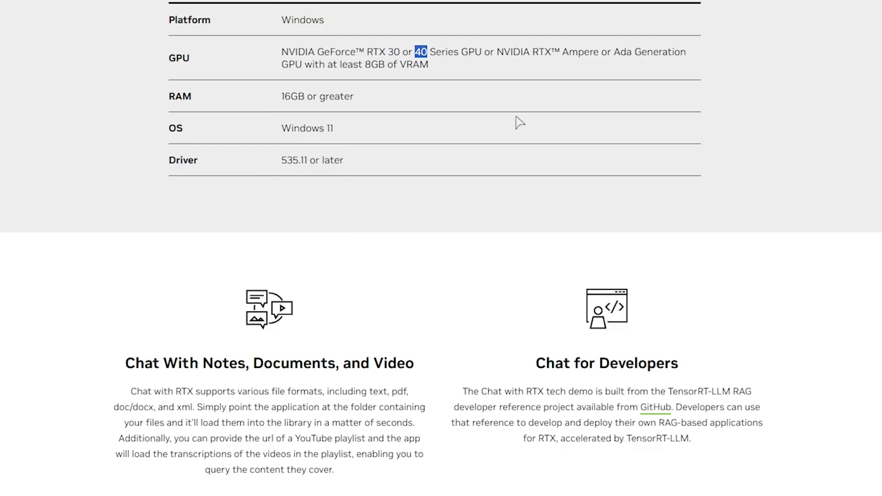
drag(504, 52, 672, 53)
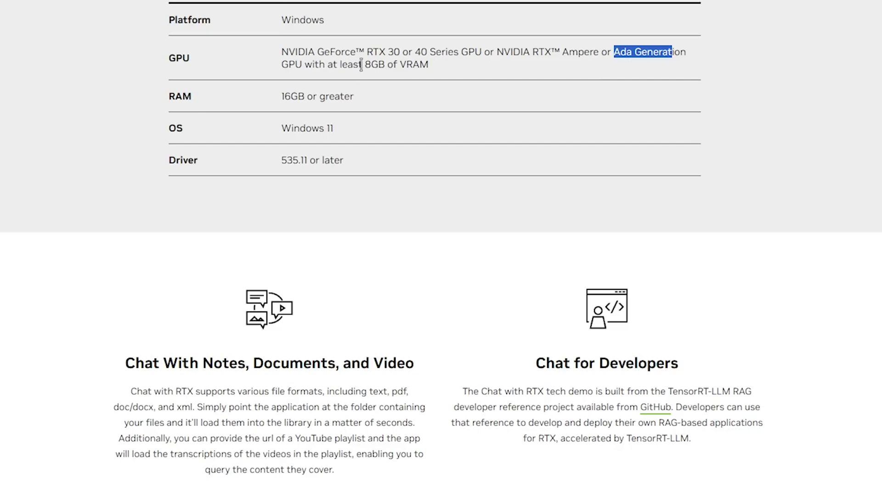
drag(363, 64, 430, 65)
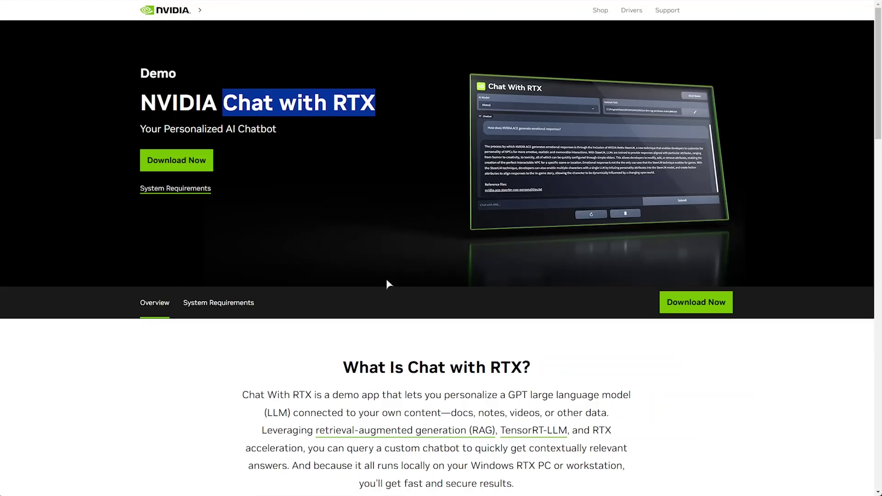
Download the Chat with RTX demo from the NVIDIA page and open its extracted installer folder.
click(337, 226)
click(155, 160)
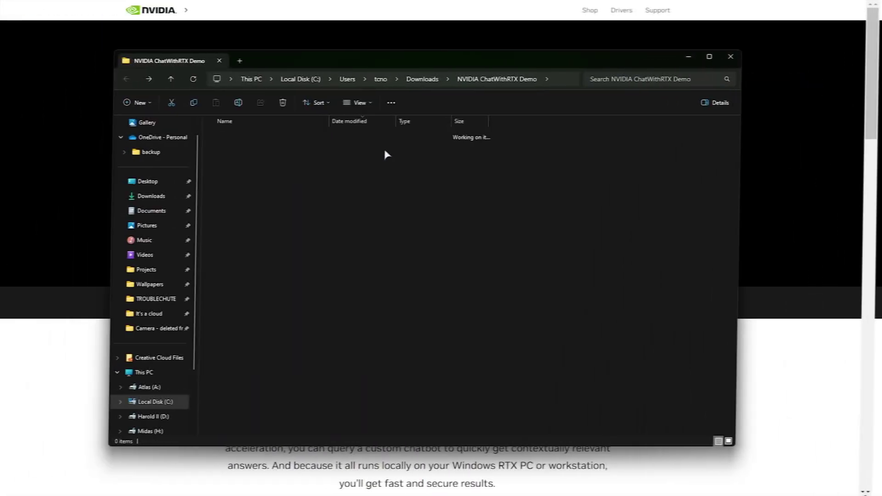
double_click(391, 149)
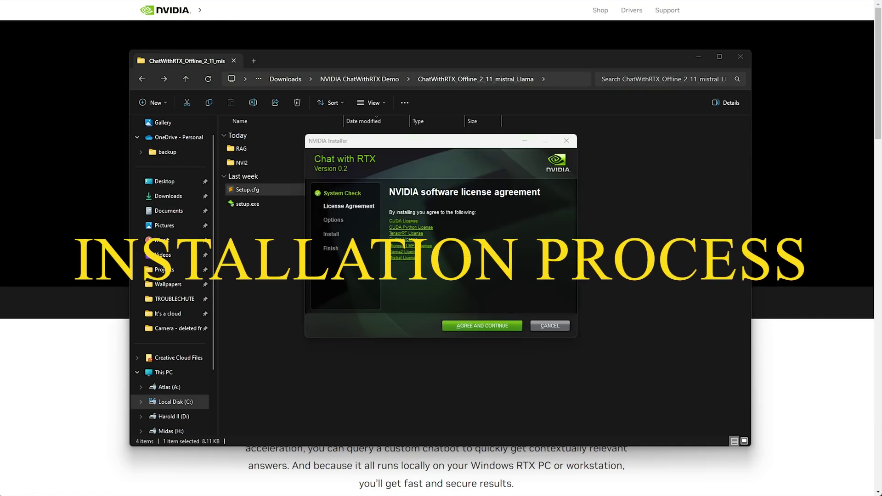
Accept the NVIDIA software license agreement and install the Chat With RTX and Mistral 7B INT4 components.
click(497, 326)
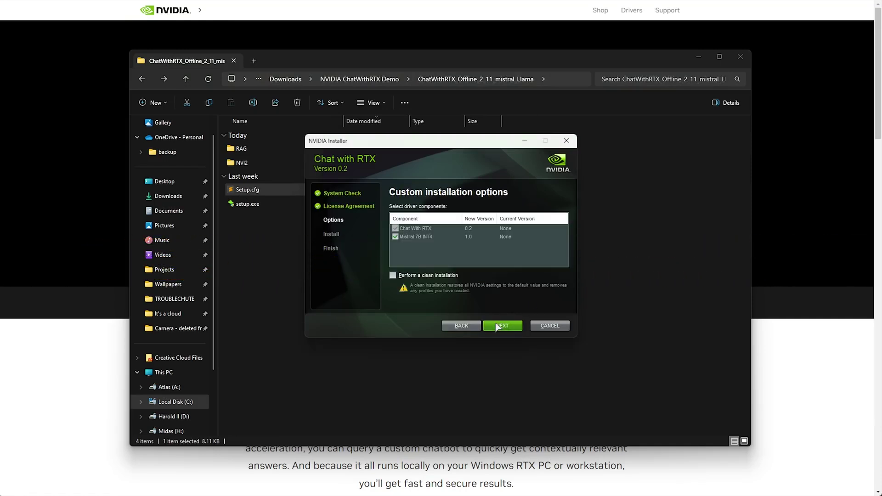
click(398, 227)
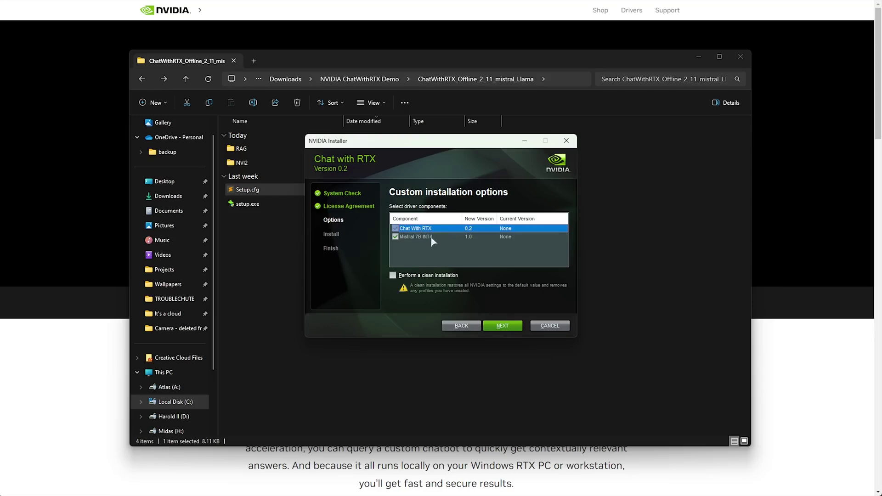
click(411, 239)
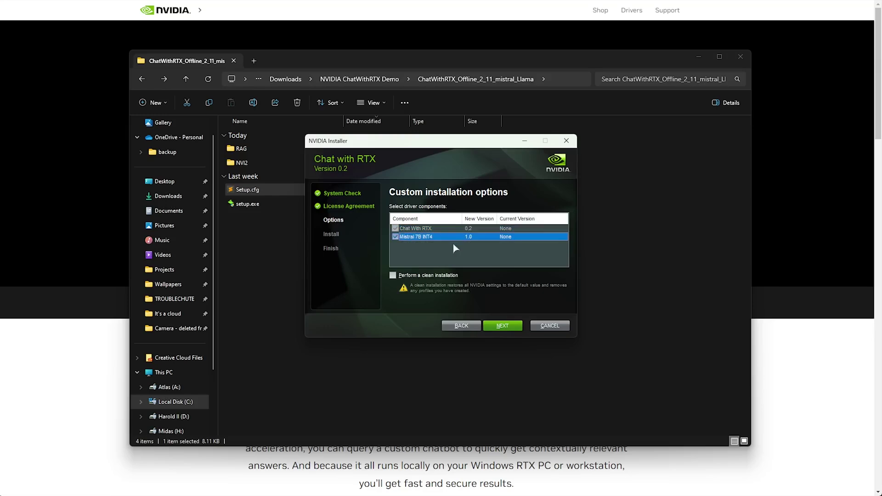
click(505, 325)
click(508, 326)
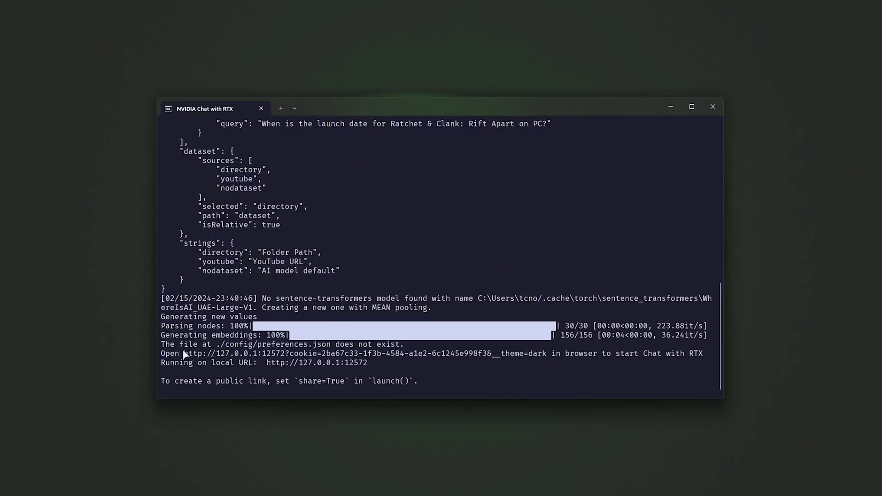
Copy the full local browser URL for Chat with RTX from the terminal output.
drag(184, 353, 547, 354)
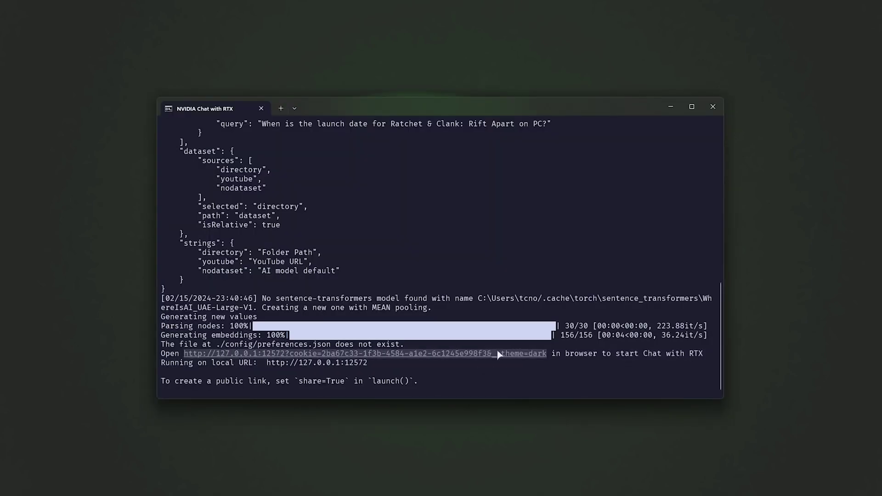
key(ctrl+c)
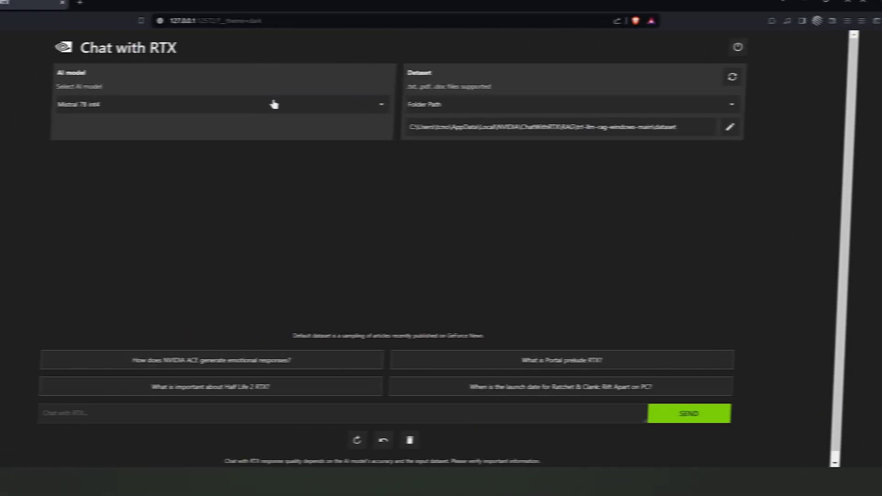
Check which AI models are available for selection in the chatbot.
click(316, 107)
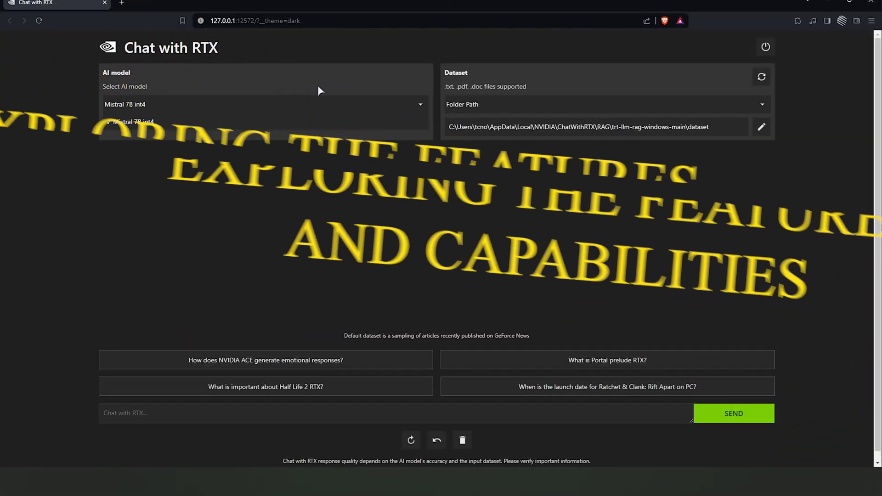
click(351, 82)
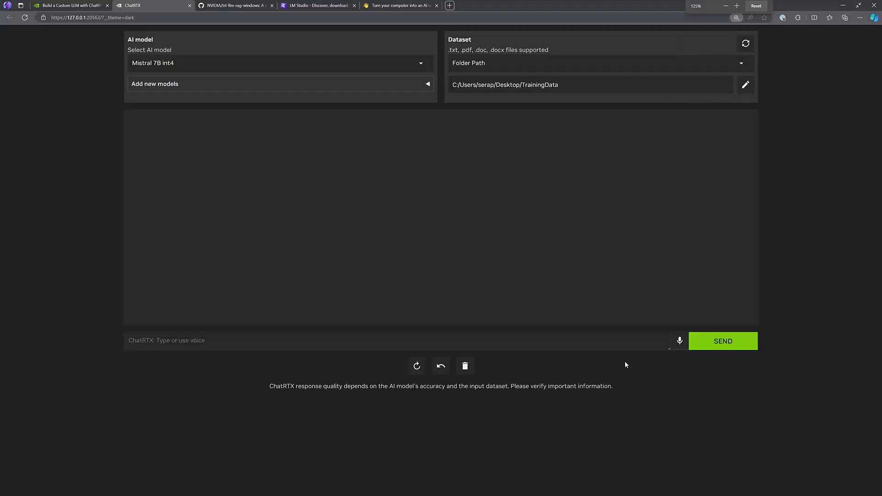
key(ctrl+plus)
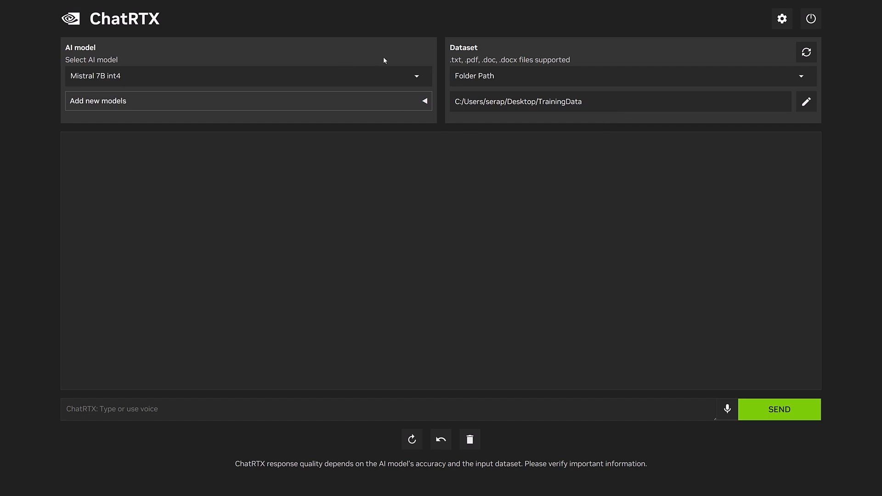
click(415, 78)
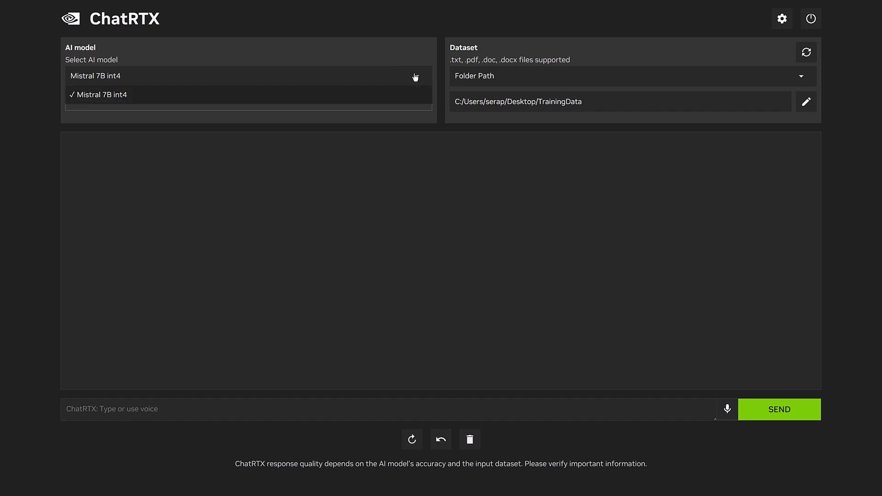
click(391, 51)
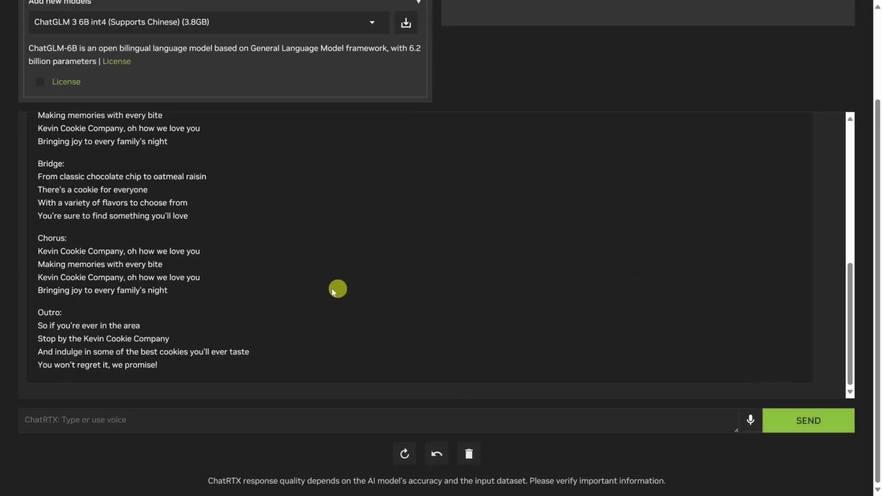
Read through the generated song about the Kevin Cookie Company from its first verse.
scroll(338, 288, up, 10)
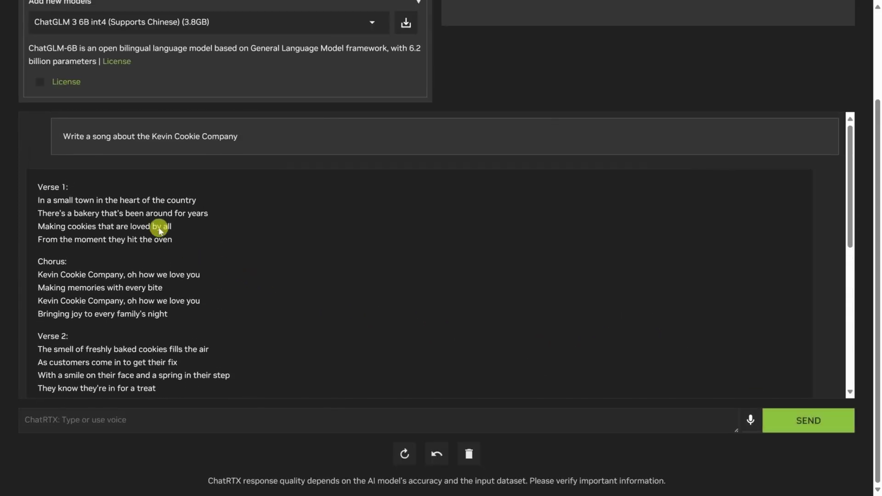
scroll(160, 230, down, 1)
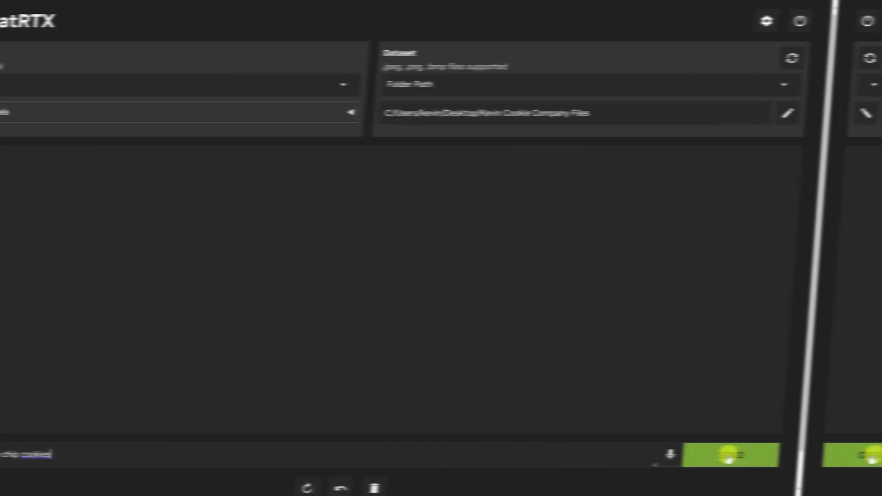
Query the image dataset with the CLIP model for all chocolate chip cookies and "show me the blimp".
click(729, 455)
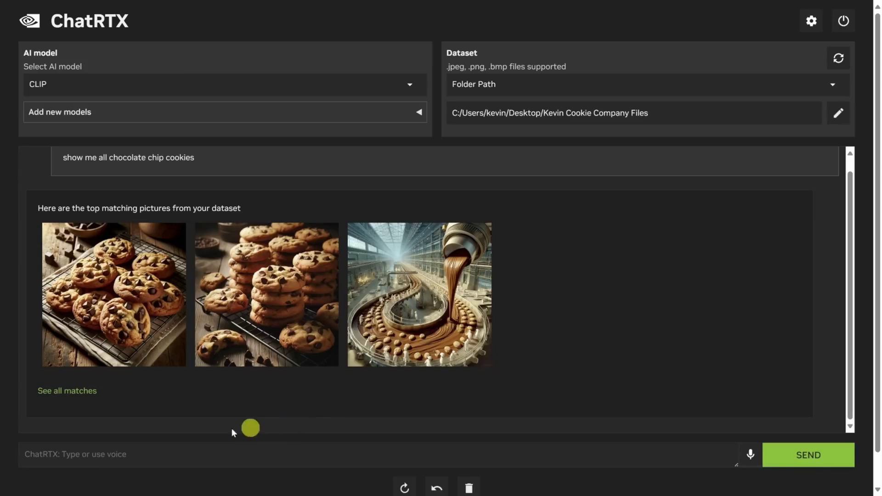
click(156, 457)
text(show me the blimp)
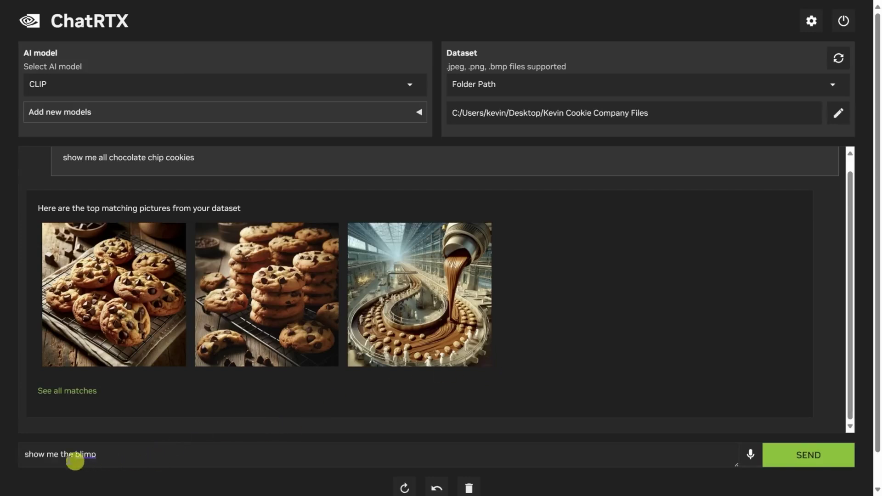
click(804, 456)
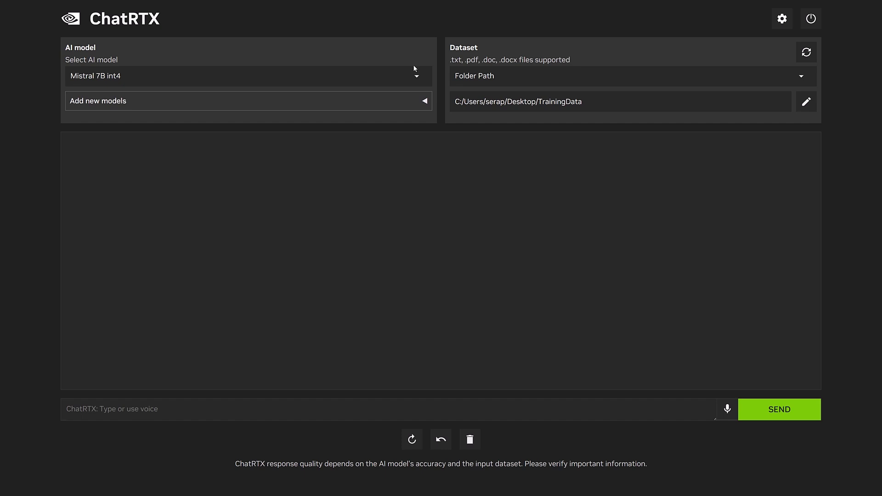
Review the additional AI models offered for download and begin a chat prompt with "How".
click(426, 102)
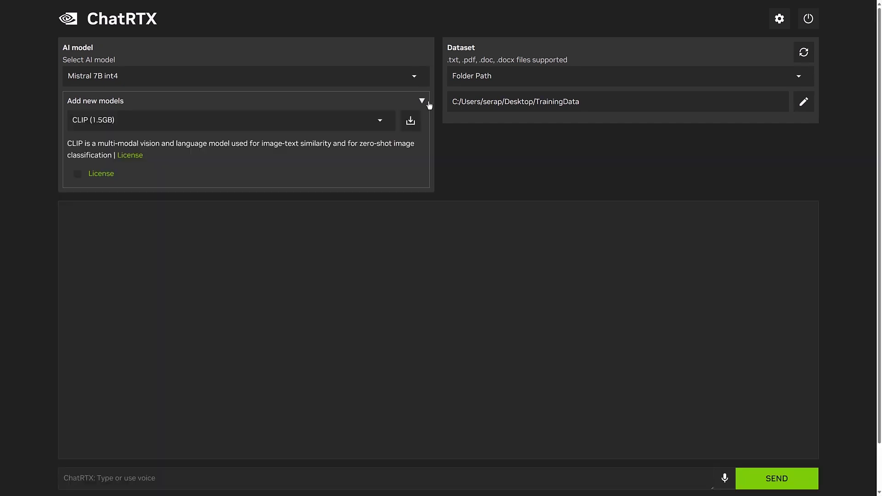
click(378, 124)
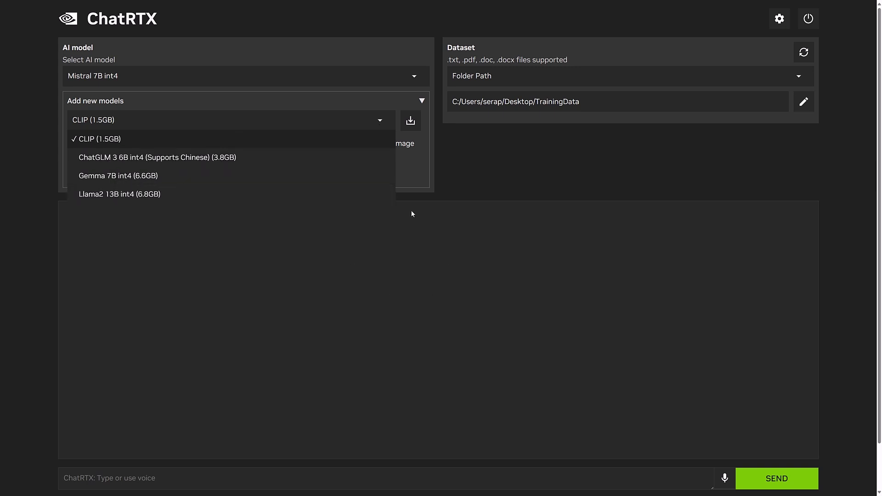
click(495, 185)
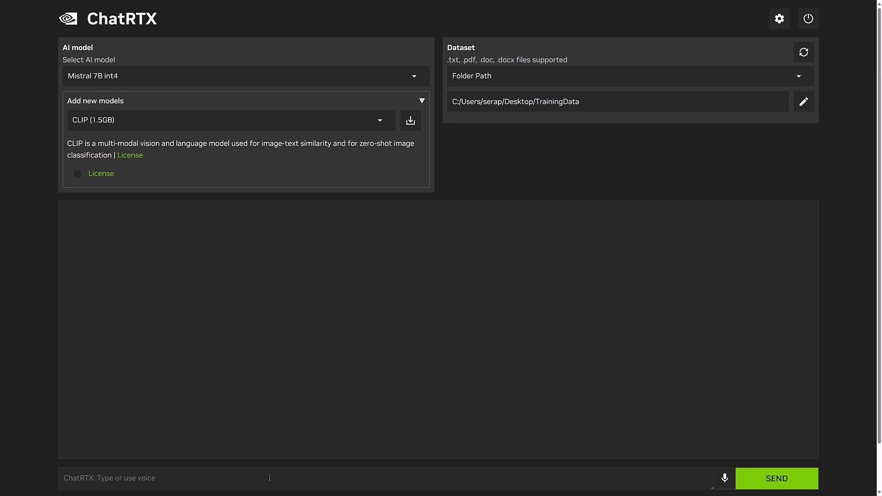
text(How)
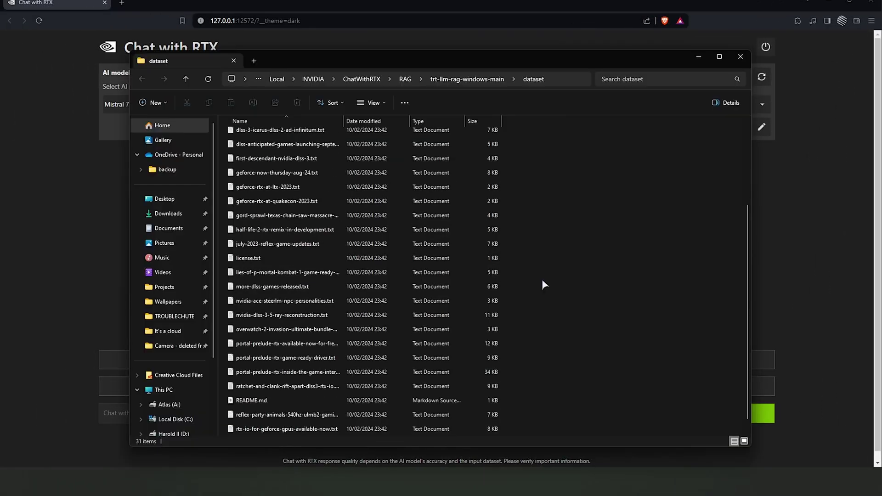
Look through the text files in the default dataset folder and close the folder window.
scroll(522, 285, up, 3)
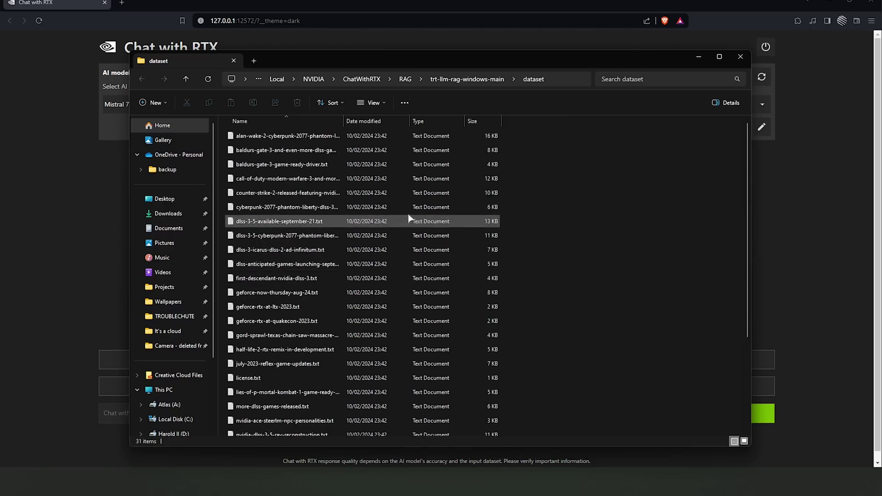
click(743, 59)
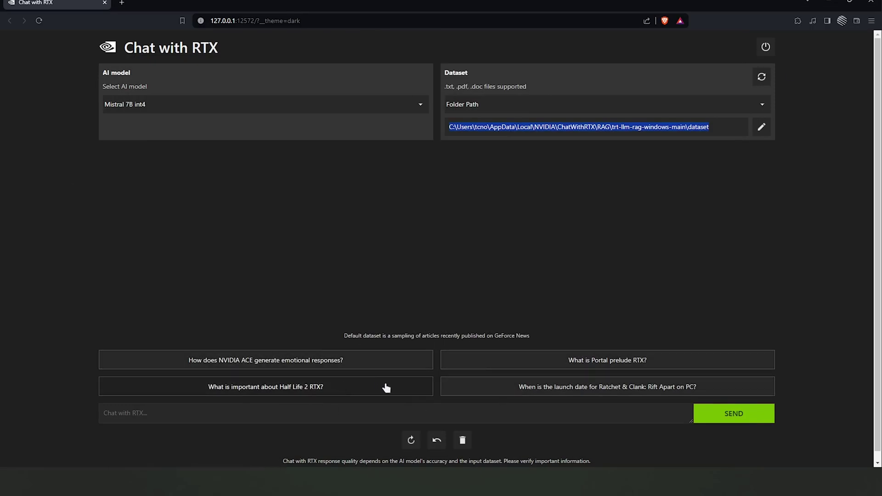
Ask the sample question "What is important about Half Life 2 RTX?" and open the reference file half-life-2-rtx-remix-in-development.txt.
click(350, 392)
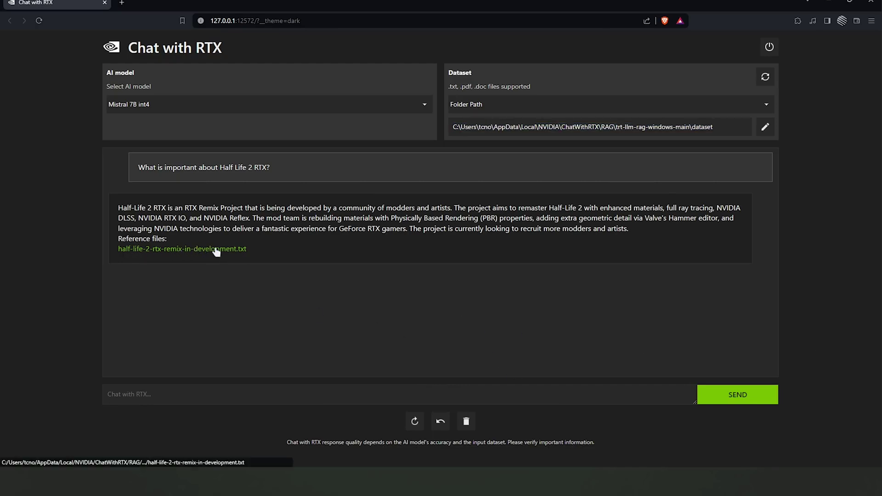
click(173, 249)
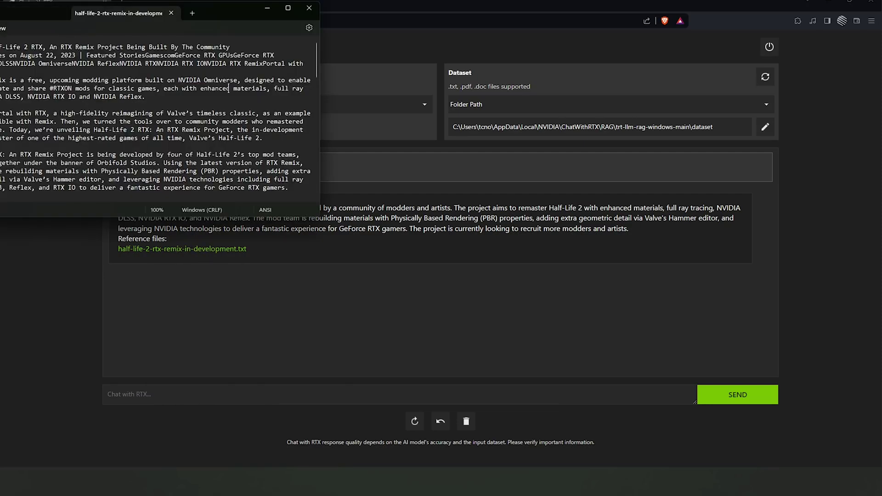
Close the reference text file and clear the chat conversation.
click(309, 8)
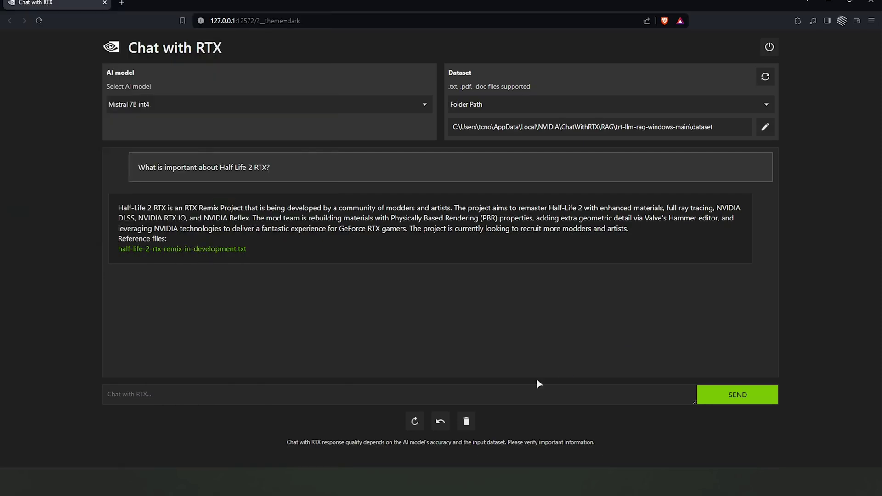
click(415, 420)
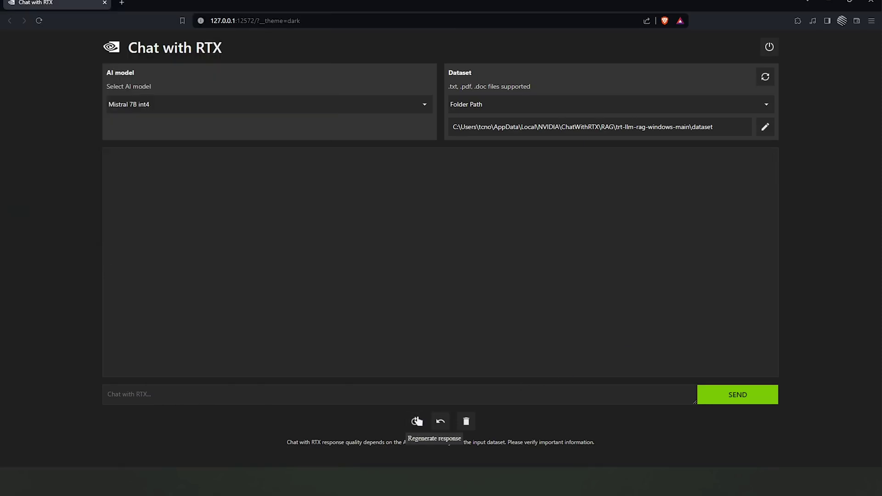
click(465, 423)
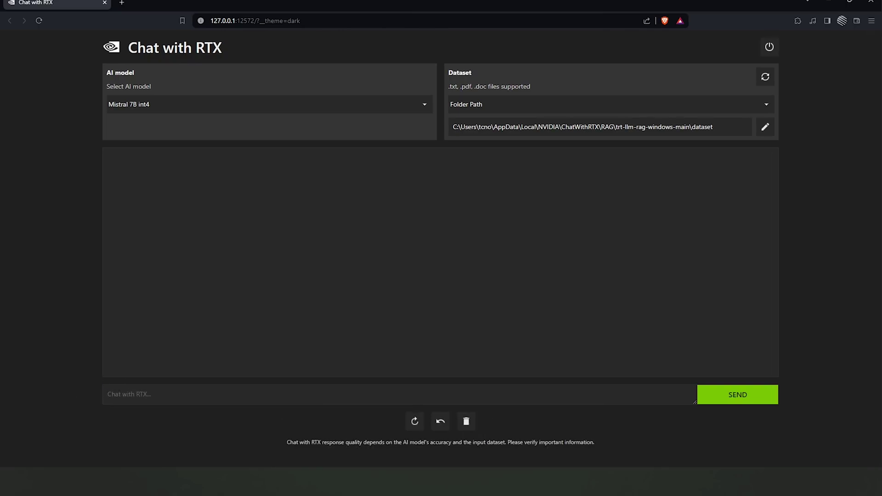
Ask the chat "What is Nvidia cooking up?" against the default dataset.
click(188, 393)
text(What is Nvidia )
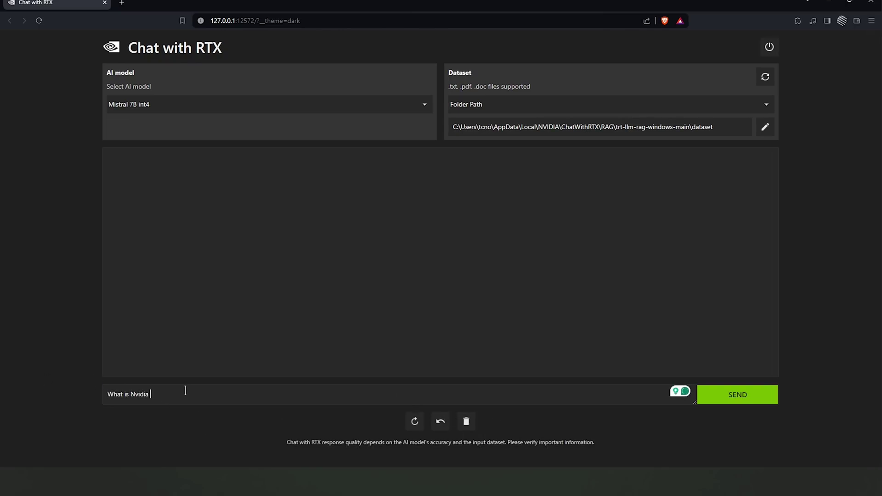
text(cooking up?)
key(Return)
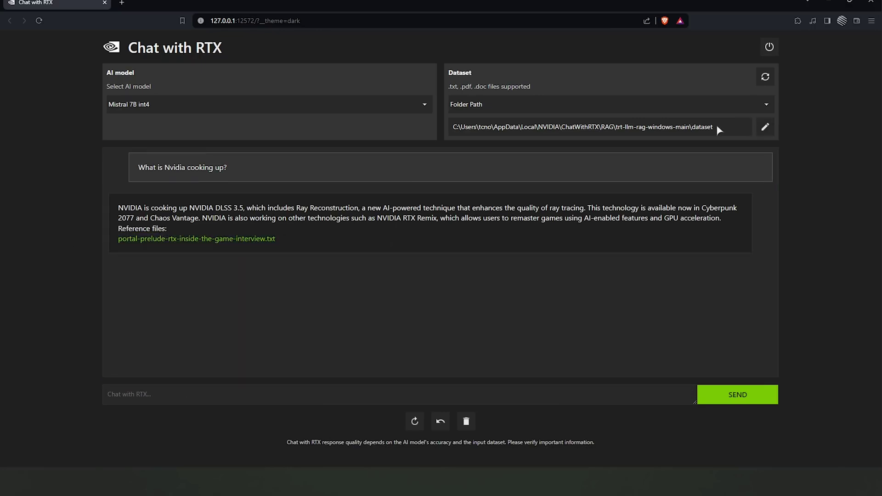
Look at the dataset folder path and the folder picker for changing it, leaving without choosing another folder.
drag(716, 126, 423, 133)
click(765, 127)
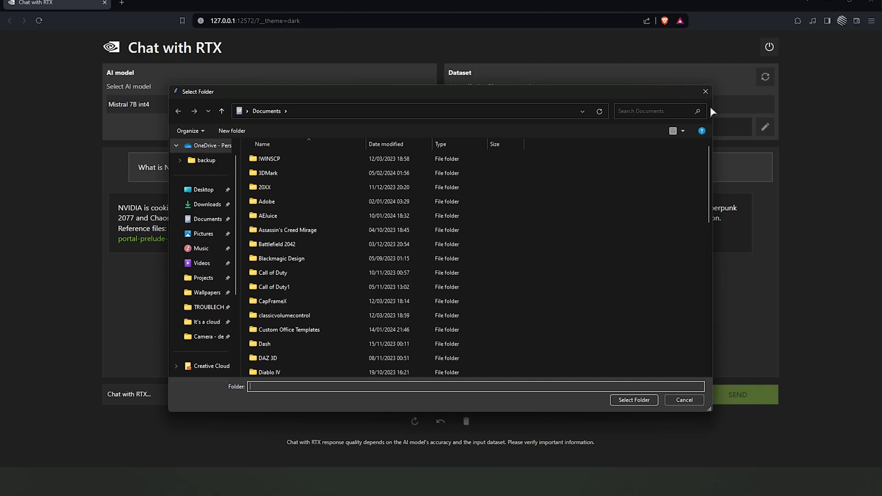
click(705, 91)
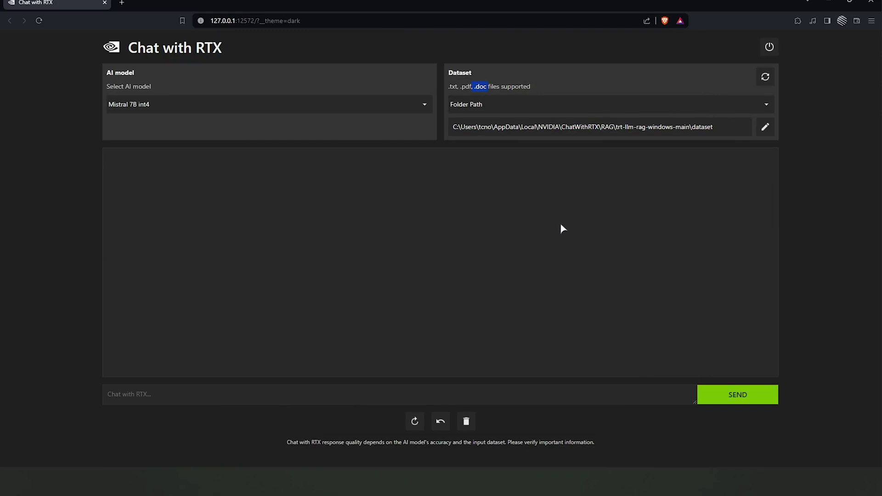
Switch the dataset source to YouTube URL and ask "What is the video about?".
click(496, 104)
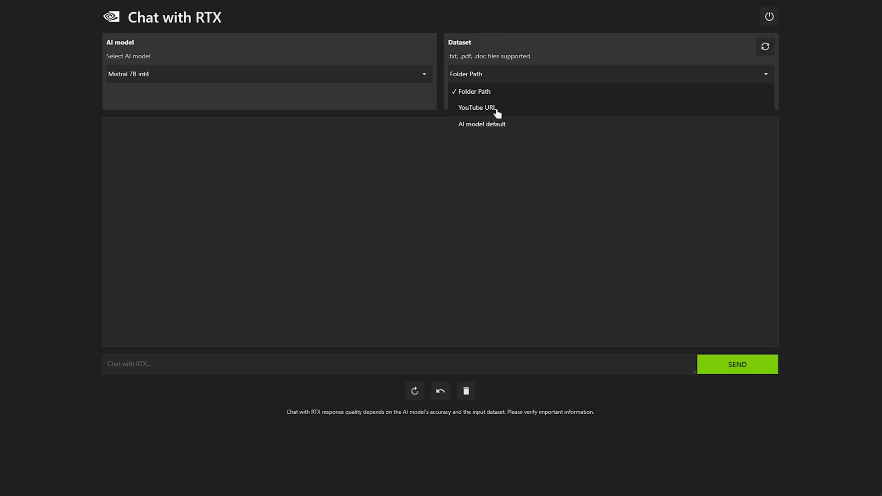
click(514, 111)
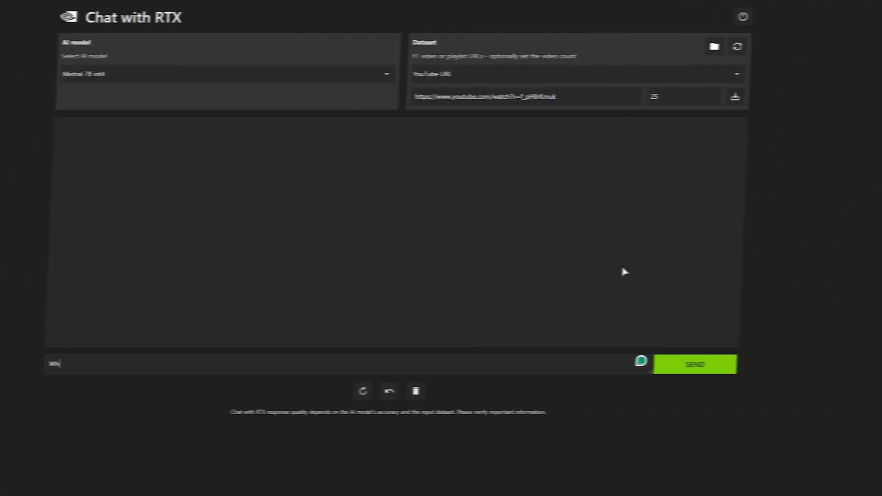
text(is the video a)
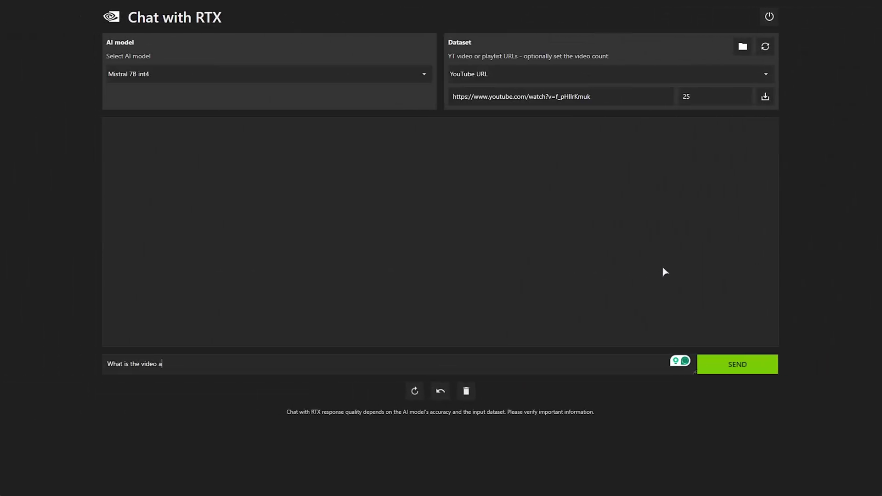
text(bout?)
key(Return)
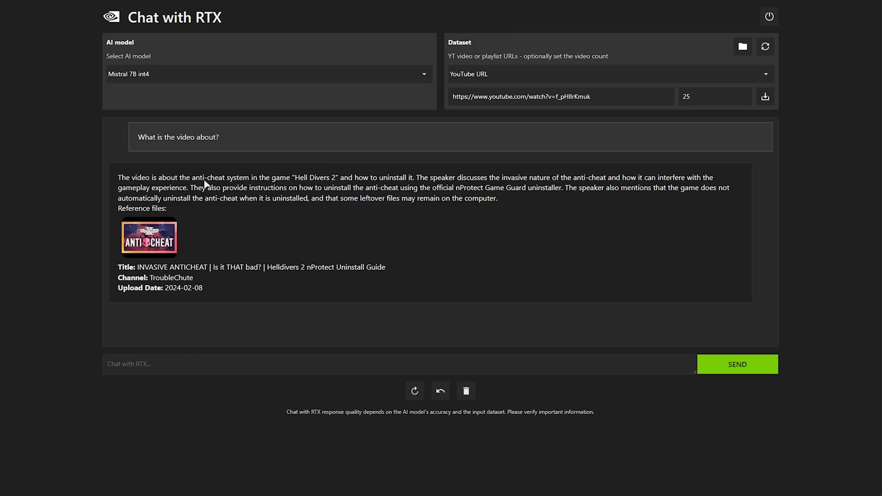
Highlight the anti-cheat and "Hell Divers 2" mentions in the answer and ask the follow-up "how was it done?".
drag(205, 184, 195, 179)
drag(295, 178, 330, 179)
click(490, 361)
text(how was it done?)
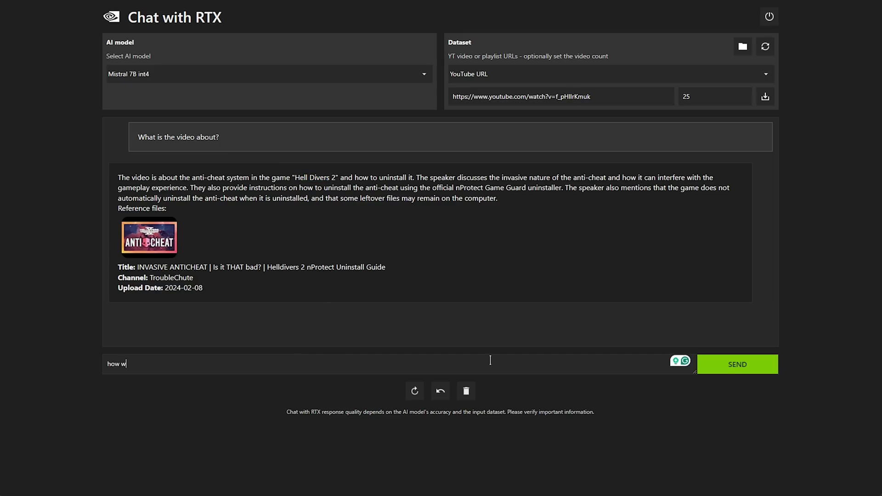
key(Return)
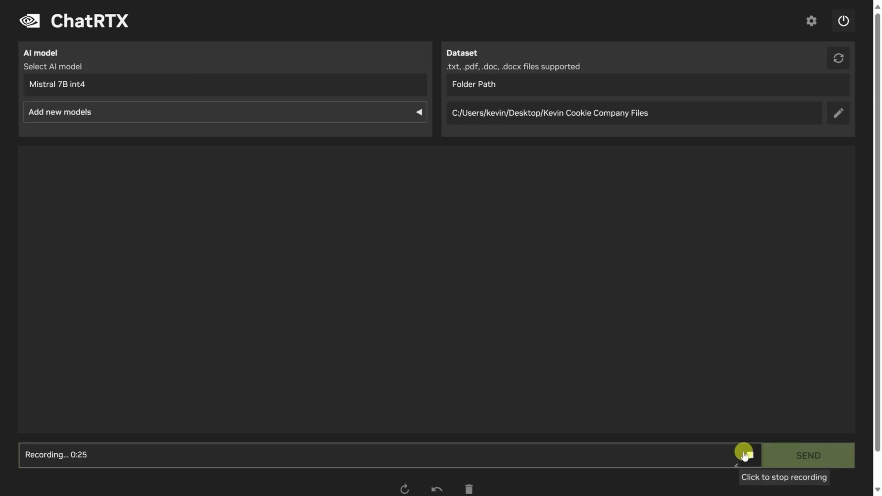
Ask by voice "What is the annual salary of our safety and compliance manager?" and check the referenced job posting file for the salary.
click(746, 456)
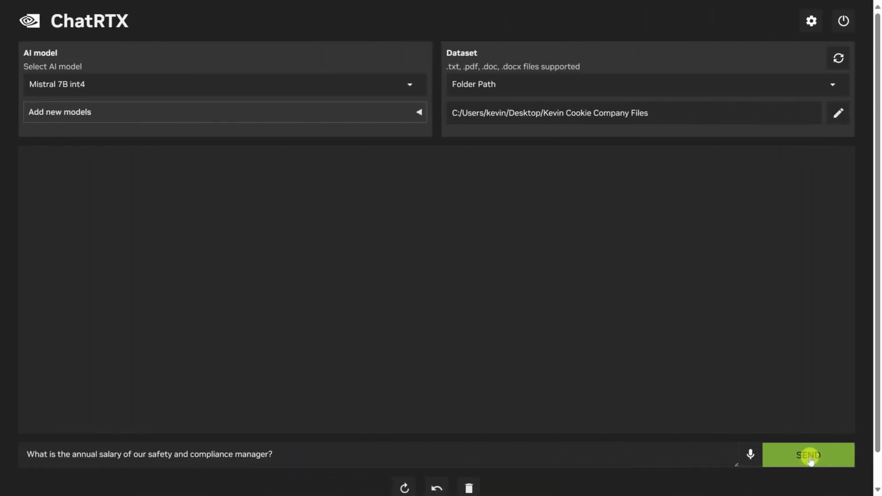
click(809, 456)
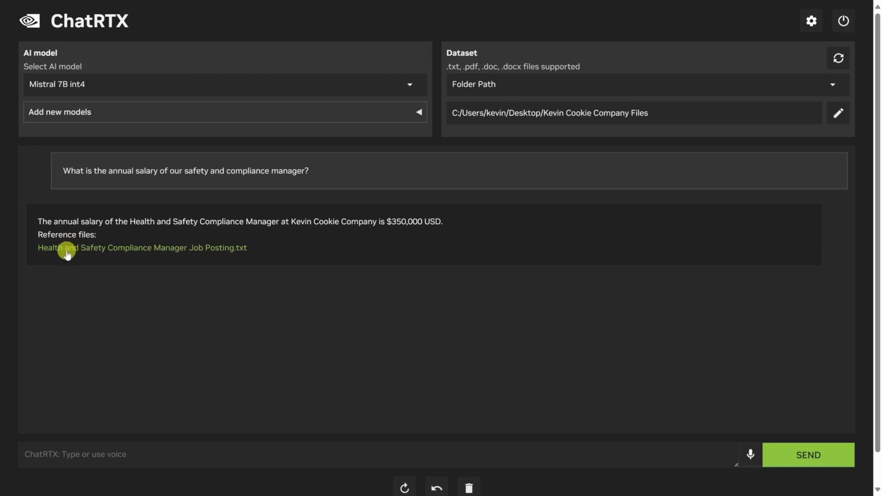
click(92, 250)
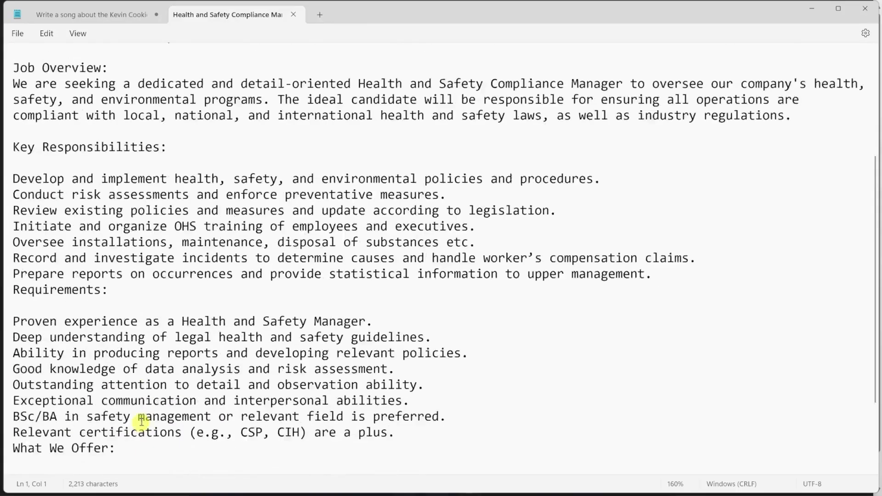
scroll(142, 420, down, 3)
drag(209, 466, 10, 465)
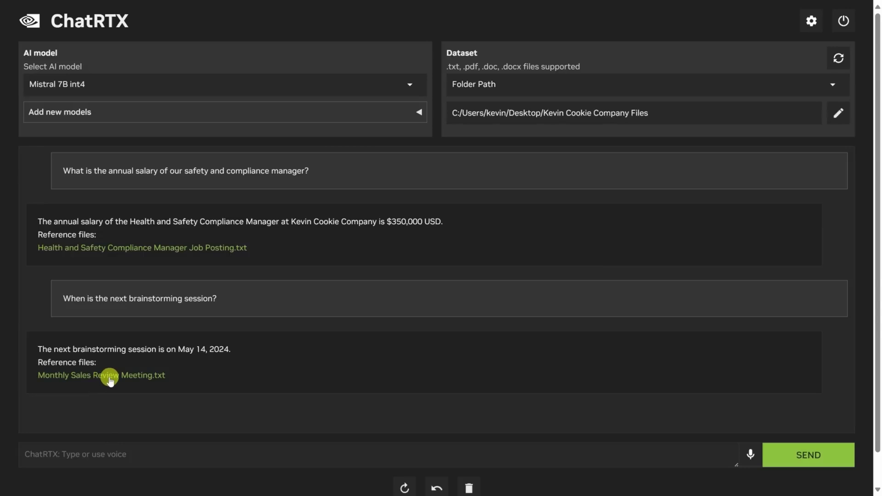
Highlight the date in the brainstorming session answer and ask "what do customers think of the Kevin Cookie Company".
drag(166, 349, 241, 352)
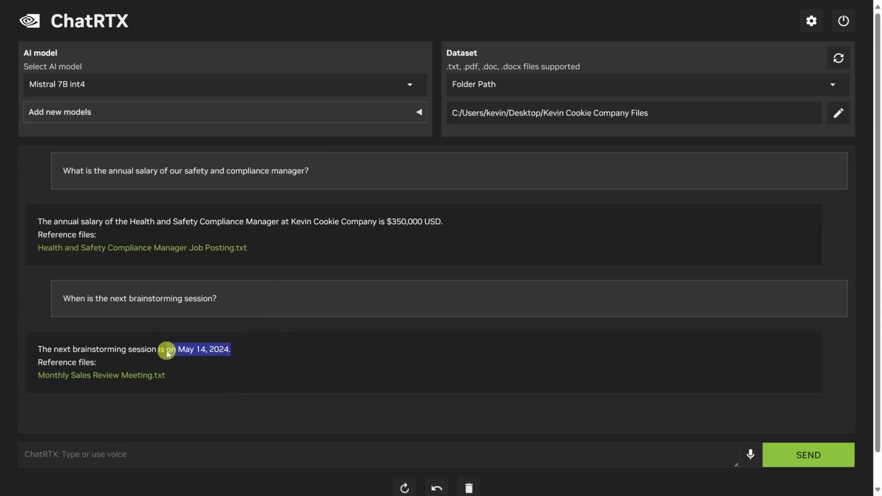
click(189, 352)
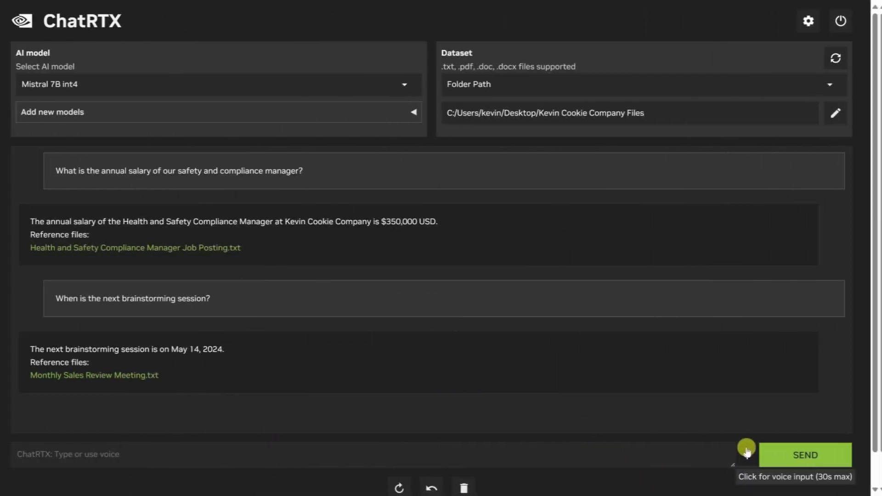
click(513, 460)
text(what do customers think of the Kevin Cookie Company)
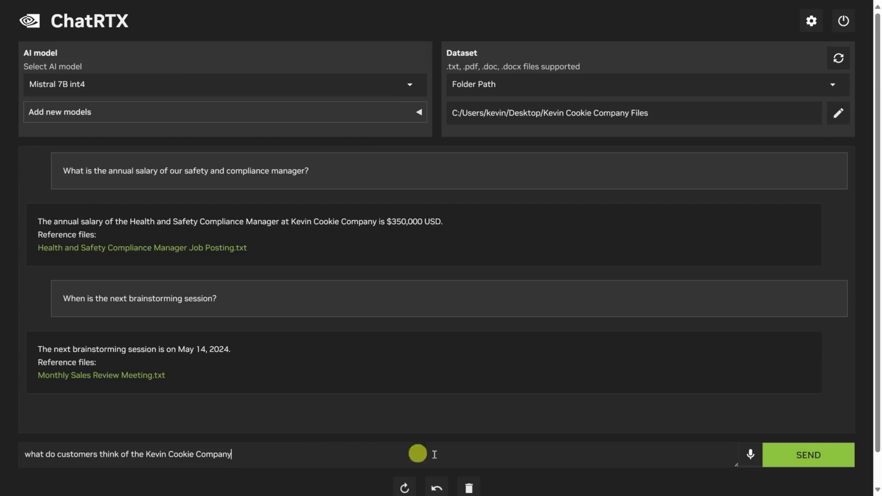
click(803, 458)
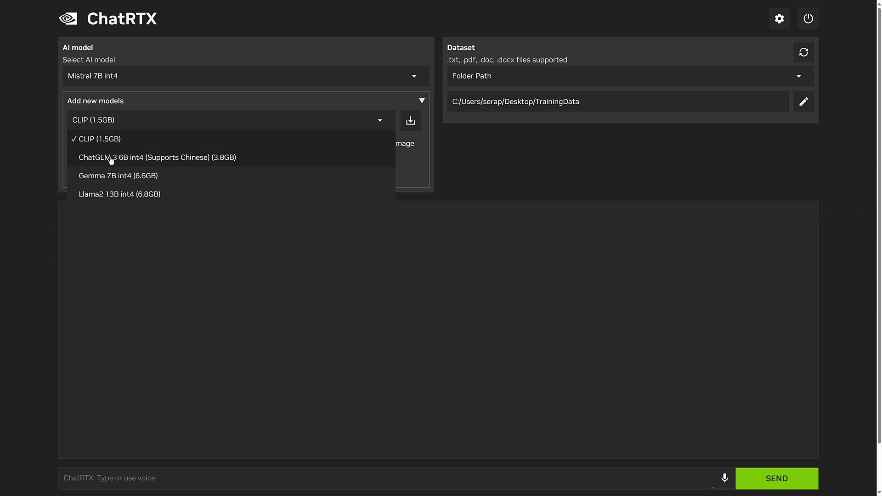
Dismiss the list of downloadable models and ask "How do I create a Sprite2D in GDSCript in Godot".
click(502, 215)
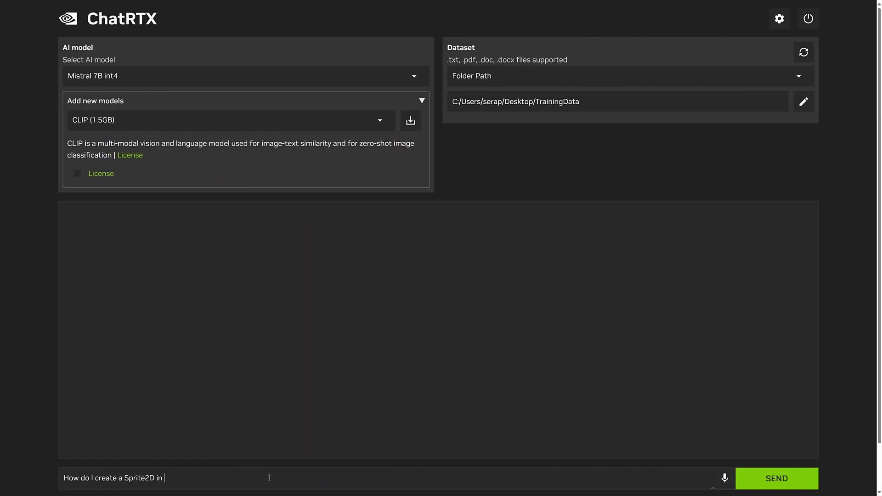
text(GDSCript in Godot)
click(771, 477)
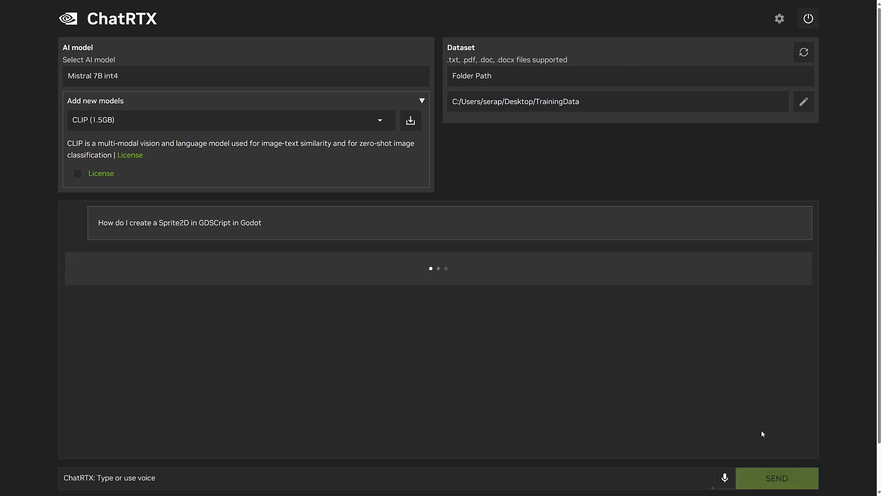